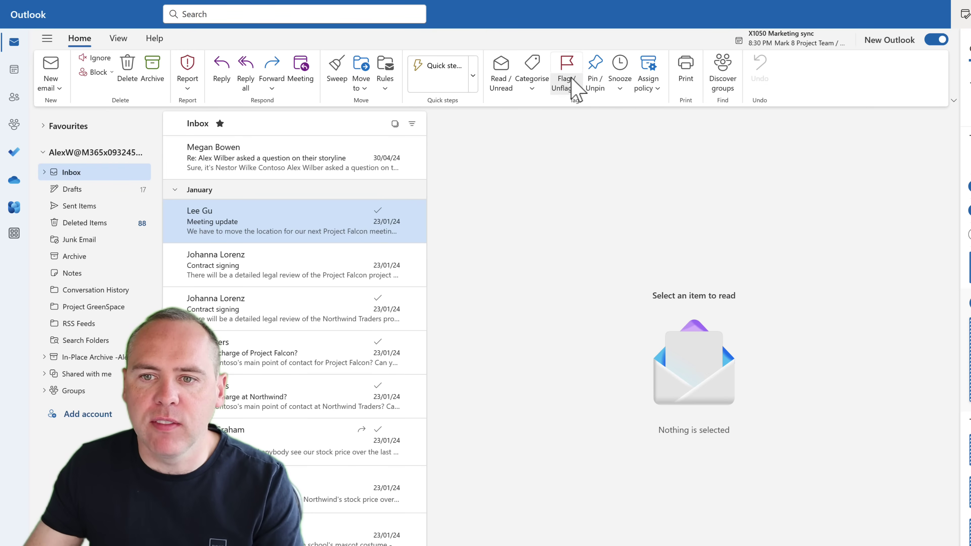
Flag the Project Falcon 'Meeting update' email for follow-up this week
{"action": "left_click", "coordinate": [576, 89]}
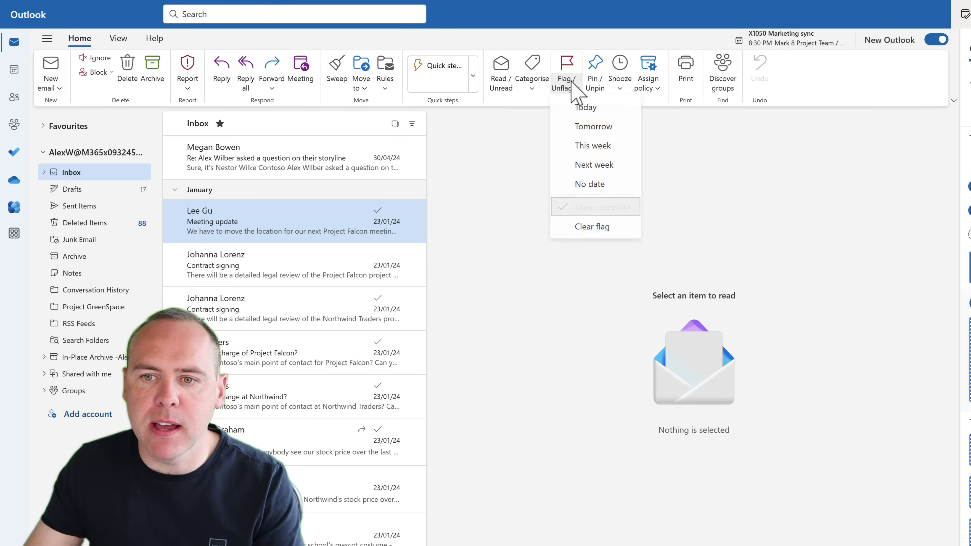
{"action": "left_click", "coordinate": [604, 147]}
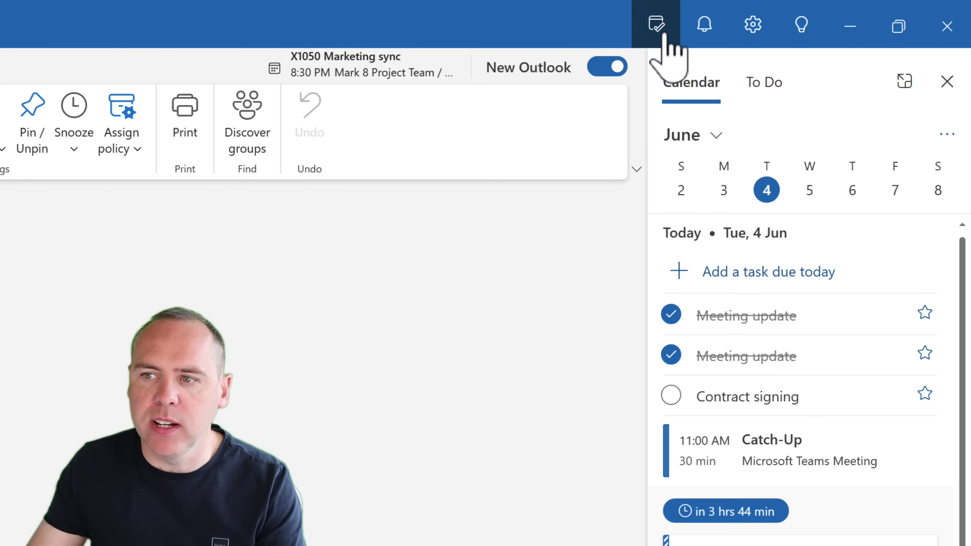
Show the To Do Planned list in the side pane, with Contract signing due today
{"action": "left_click", "coordinate": [664, 37]}
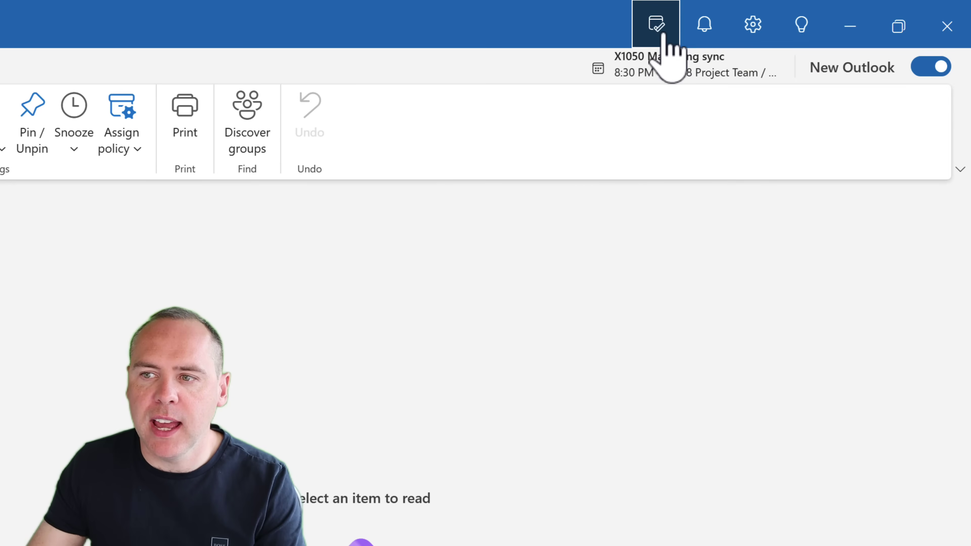
{"action": "left_click", "coordinate": [665, 38]}
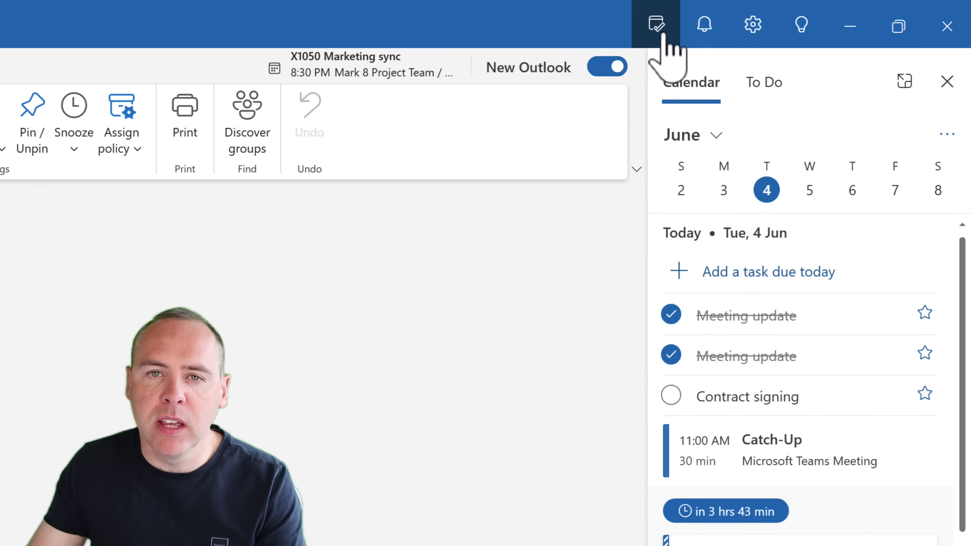
{"action": "left_click", "coordinate": [766, 100]}
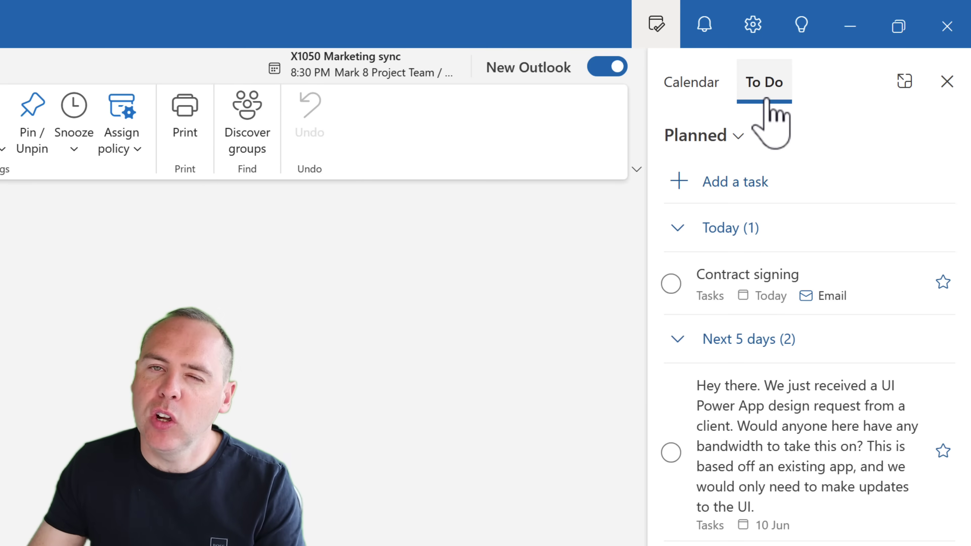
Switch the To Do pane to Flagged Emails and rename the task 'Reply back to the Meeting Update'
{"action": "left_click", "coordinate": [748, 143]}
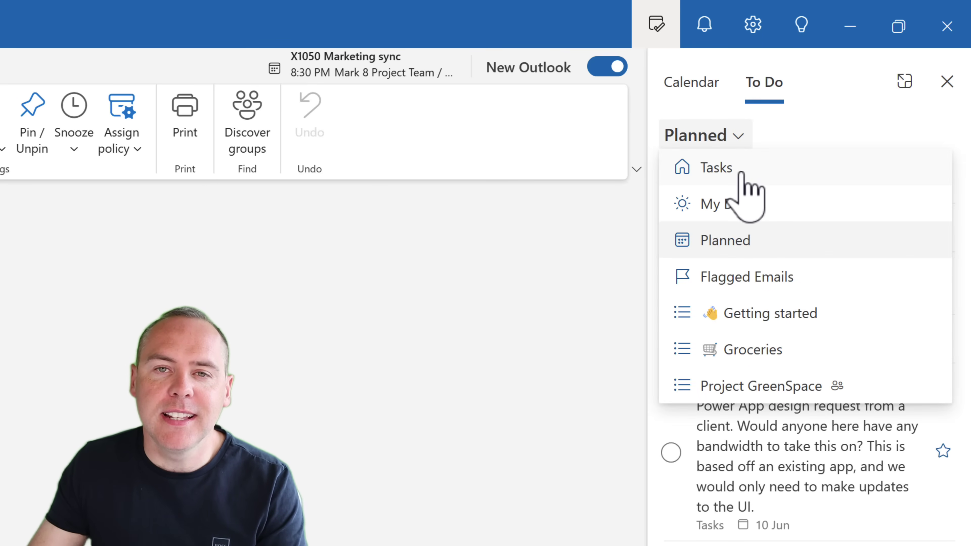
{"action": "left_click", "coordinate": [783, 285]}
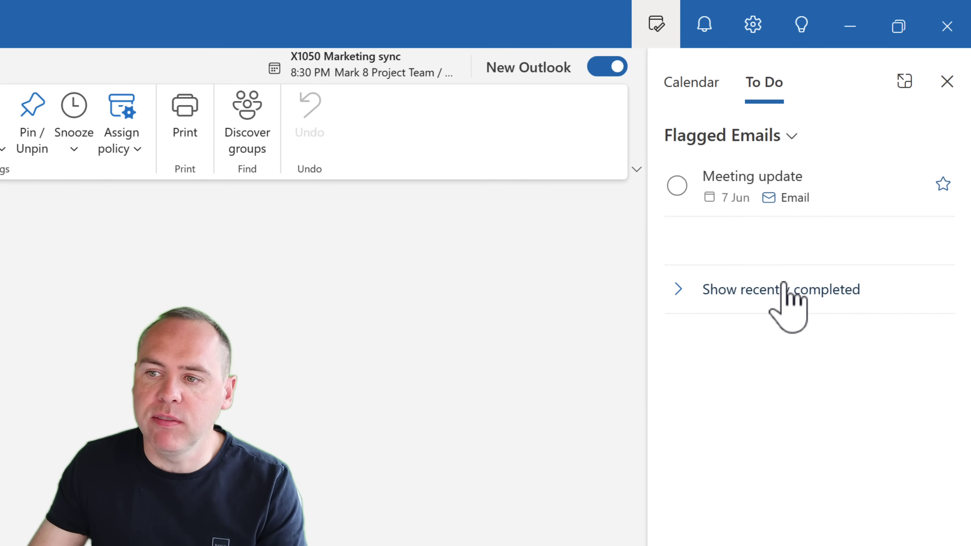
{"action": "double_click", "coordinate": [776, 178]}
{"action": "left_click", "coordinate": [837, 217]}
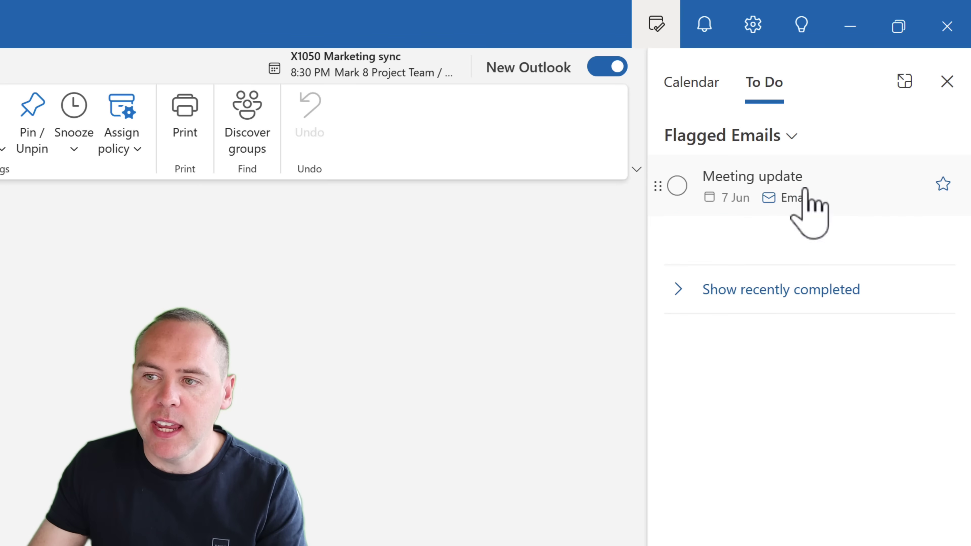
{"action": "left_click", "coordinate": [802, 176]}
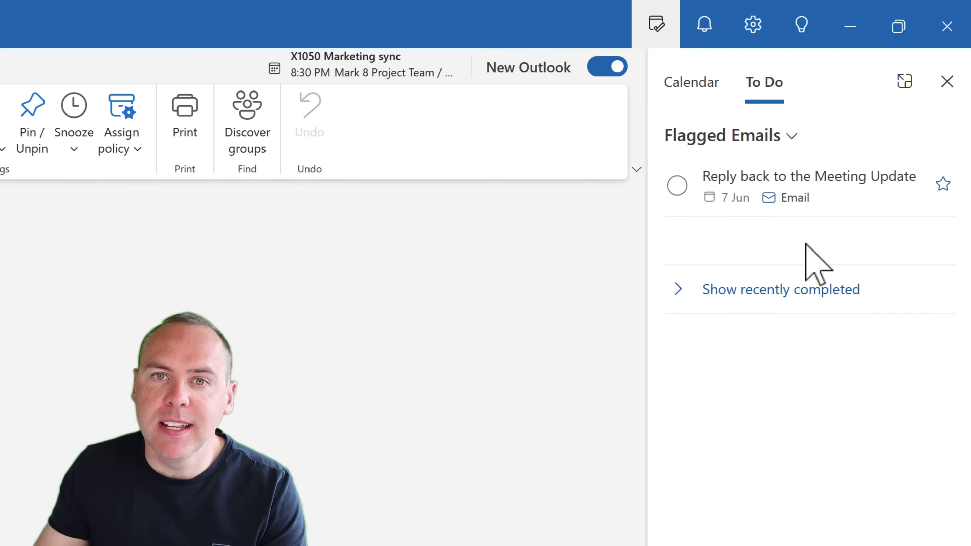
{"action": "left_click", "coordinate": [794, 196]}
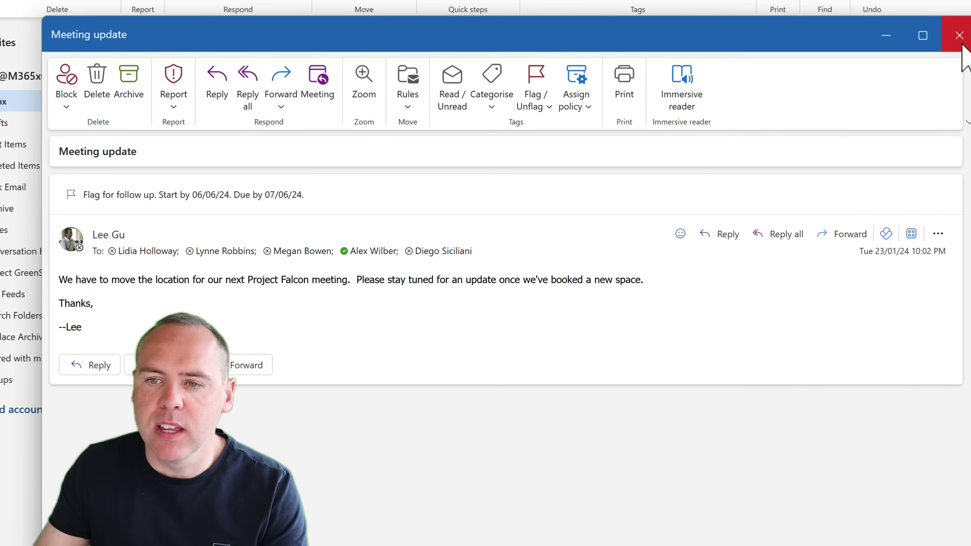
{"action": "left_click", "coordinate": [959, 35]}
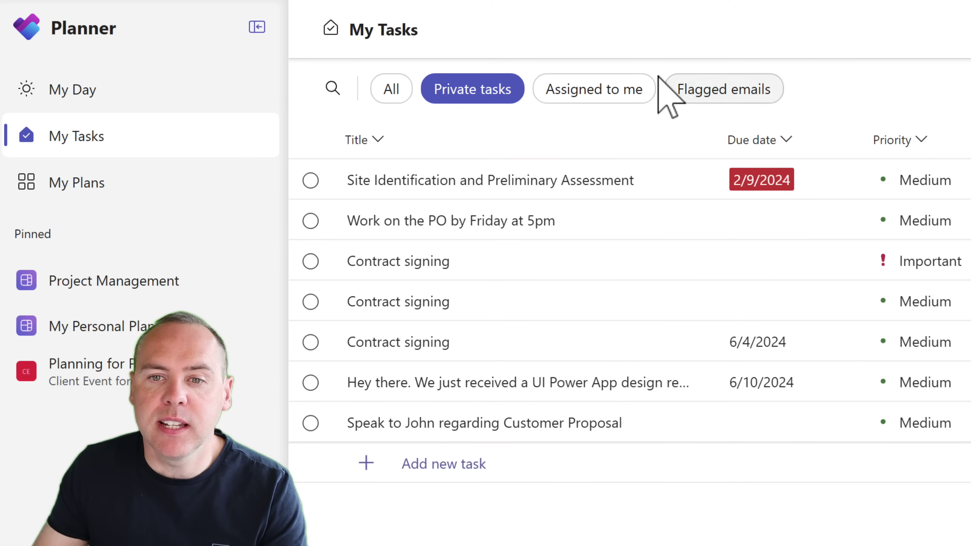
Filter Planner My Tasks to flagged emails and open the Meeting update task's details
{"action": "left_click", "coordinate": [700, 92]}
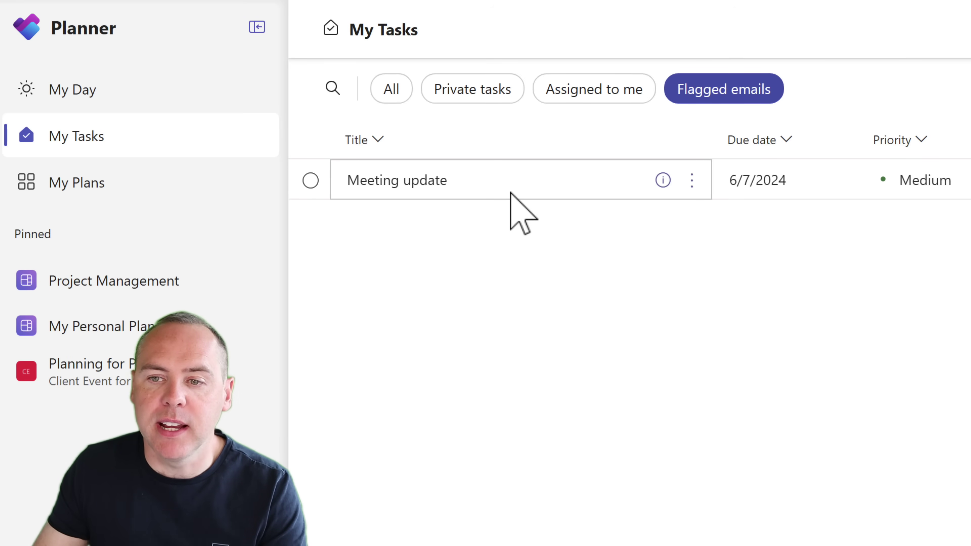
{"action": "left_click", "coordinate": [663, 180]}
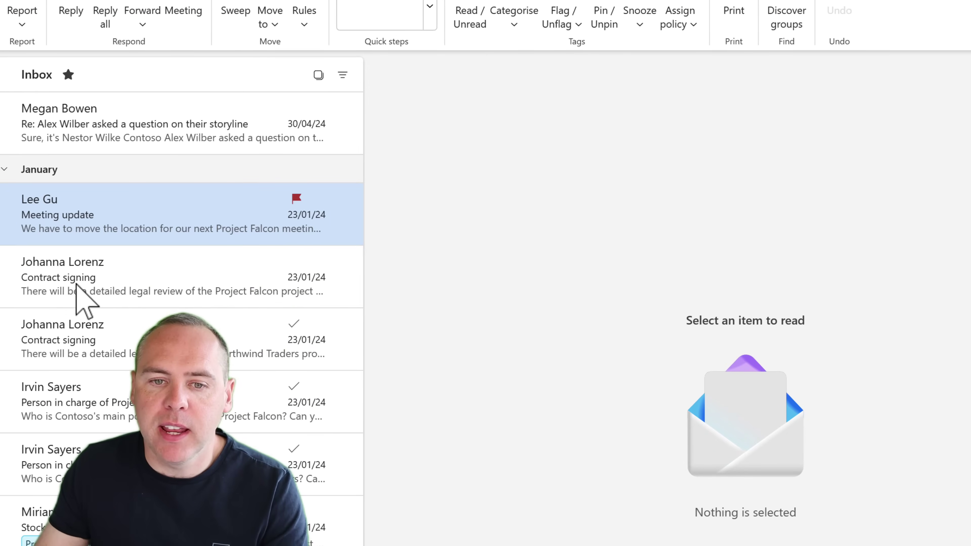
Drag the Contract signing email onto the To Do pane's Add as a task area
{"action": "left_click_drag", "start_coordinate": [87, 299], "coordinate": [800, 253]}
{"action": "left_click_drag", "start_coordinate": [379, 312], "coordinate": [379, 313]}
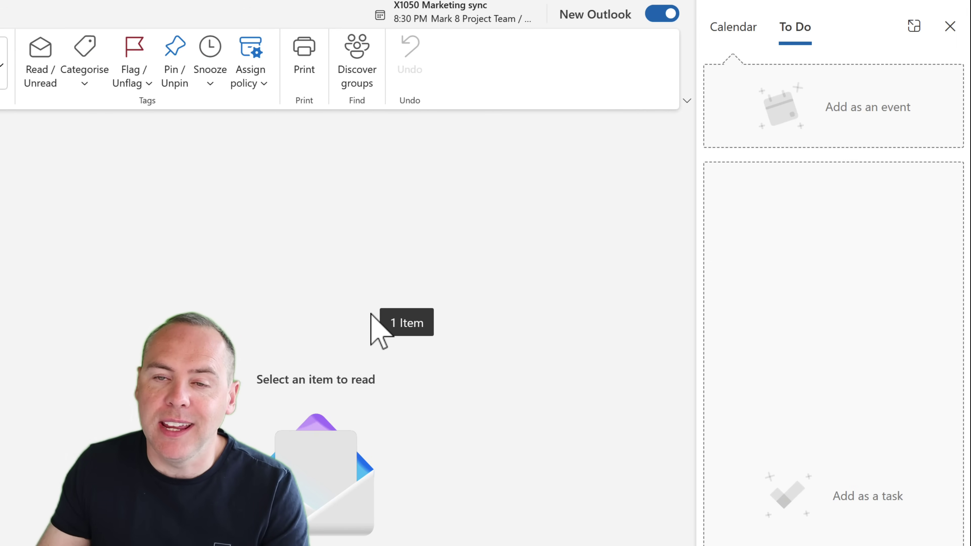
{"action": "left_click_drag", "start_coordinate": [370, 313], "coordinate": [782, 275]}
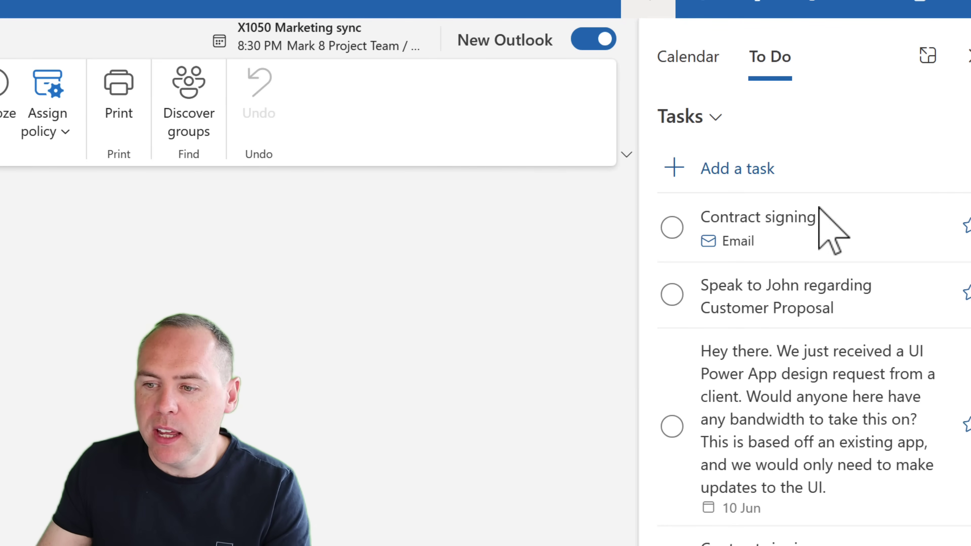
{"action": "left_click", "coordinate": [745, 239]}
{"action": "double_click", "coordinate": [791, 220]}
{"action": "left_click", "coordinate": [791, 221]}
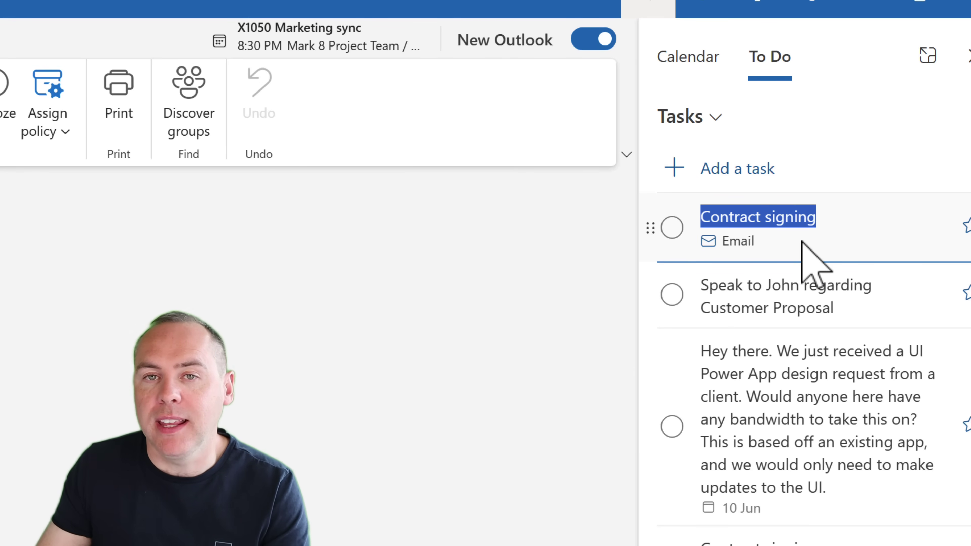
{"action": "left_click", "coordinate": [737, 245]}
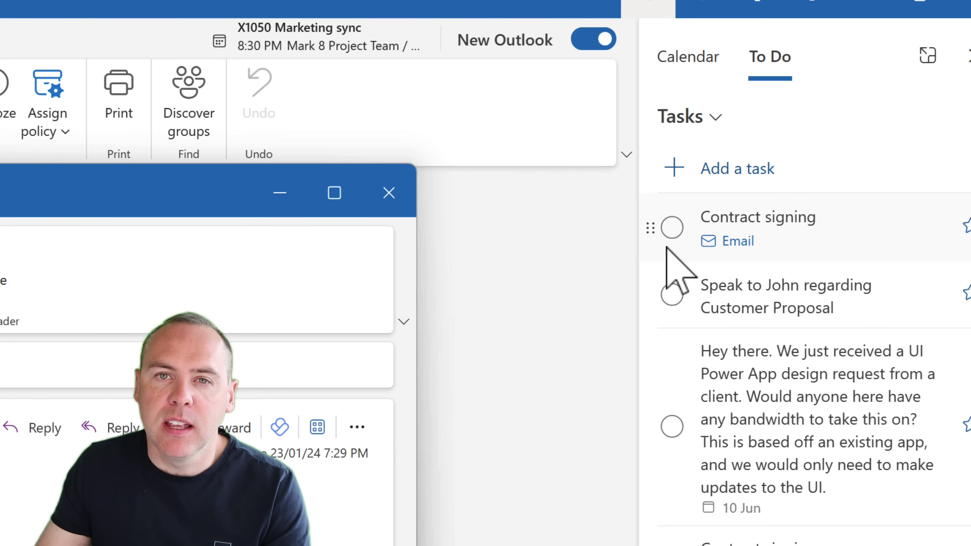
{"action": "left_click", "coordinate": [395, 191]}
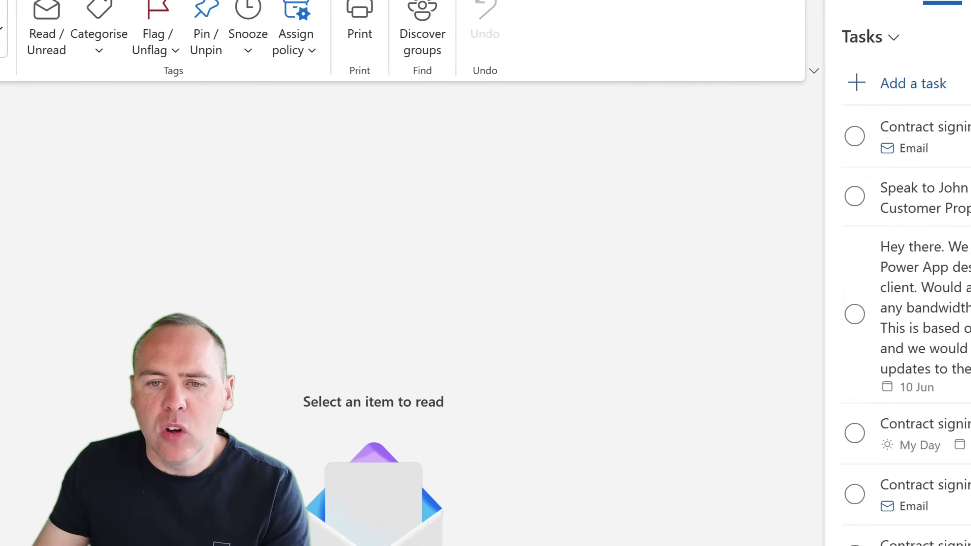
Create a task from the 'Person in charge of Project Falcon?' email via Advanced actions
{"action": "right_click", "coordinate": [337, 46]}
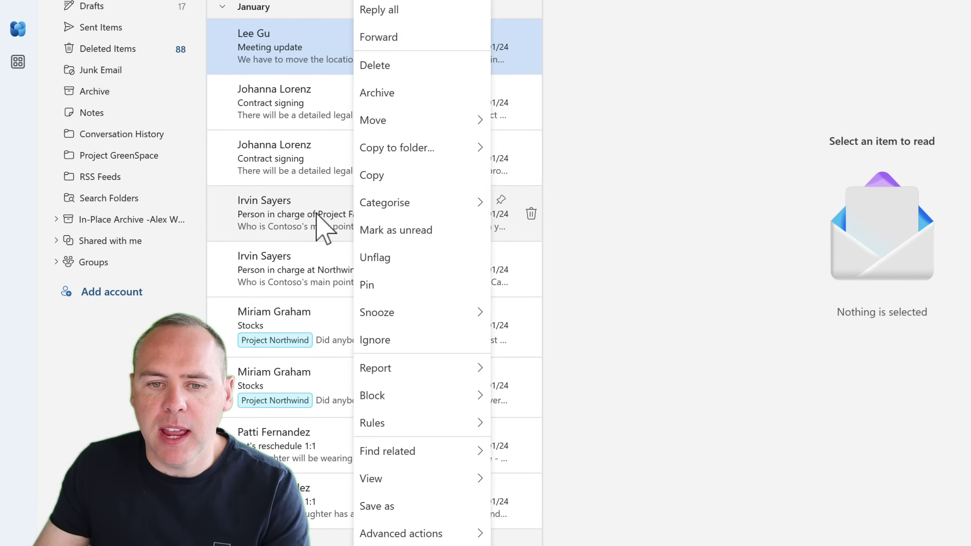
{"action": "left_click", "coordinate": [337, 220]}
{"action": "right_click", "coordinate": [358, 215]}
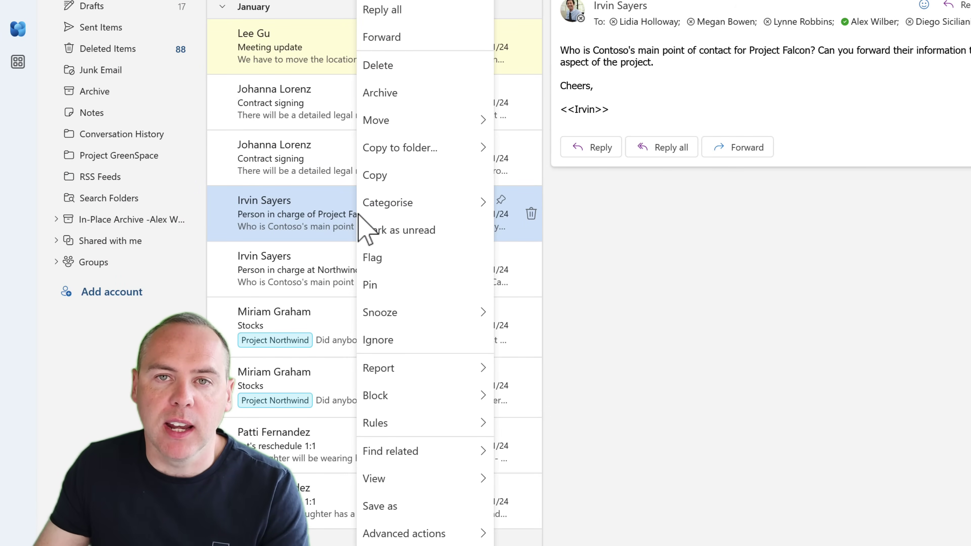
{"action": "mouse_move", "coordinate": [447, 533]}
{"action": "left_click", "coordinate": [657, 524]}
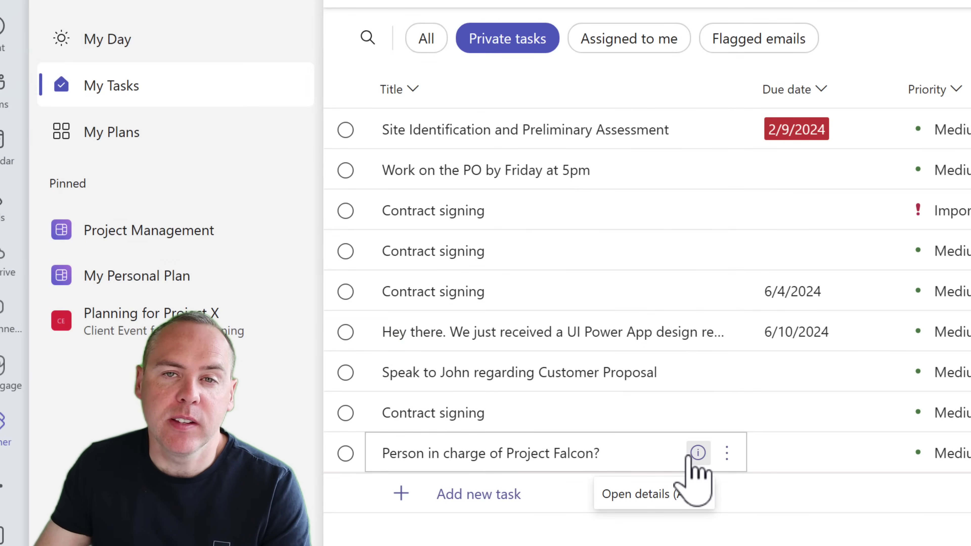
{"action": "left_click", "coordinate": [695, 454]}
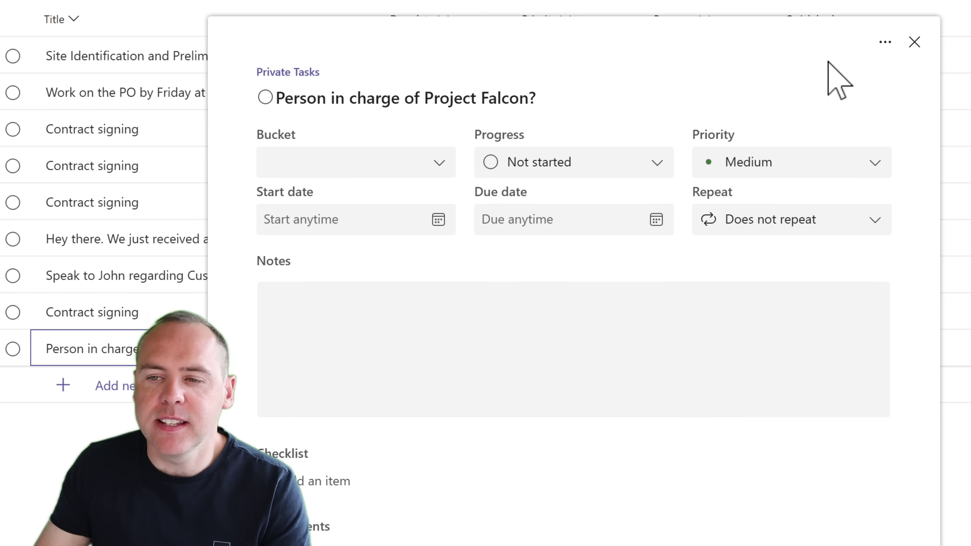
{"action": "left_click", "coordinate": [914, 42]}
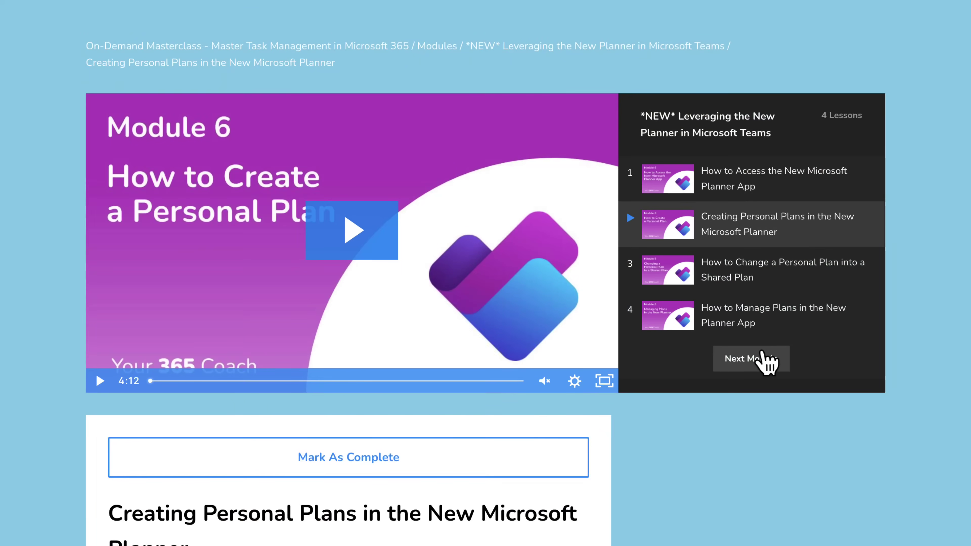
Play the 'Creating Personal Plans in the New Microsoft Planner' lesson video
{"action": "left_click", "coordinate": [346, 251]}
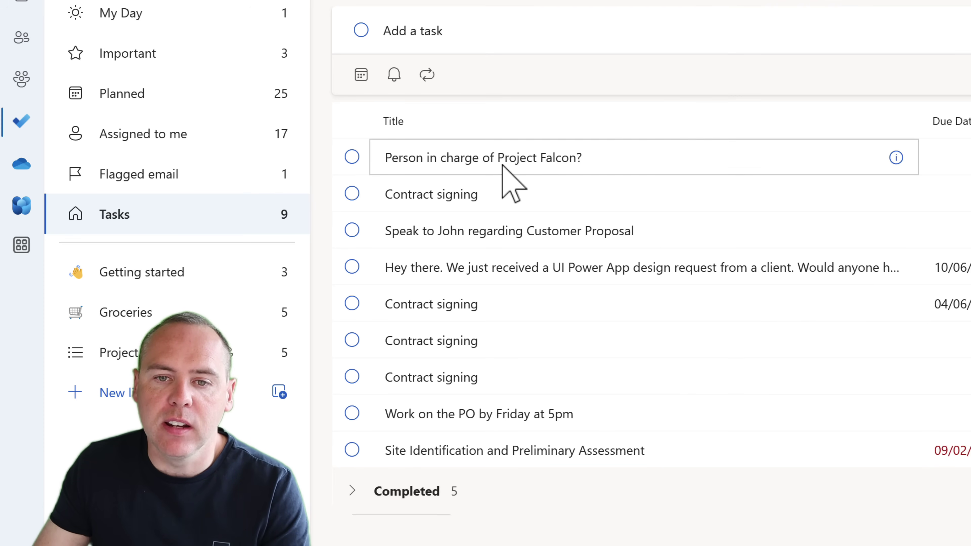
Leave the Add a task entry in To Do without creating a task
{"action": "left_click", "coordinate": [898, 170]}
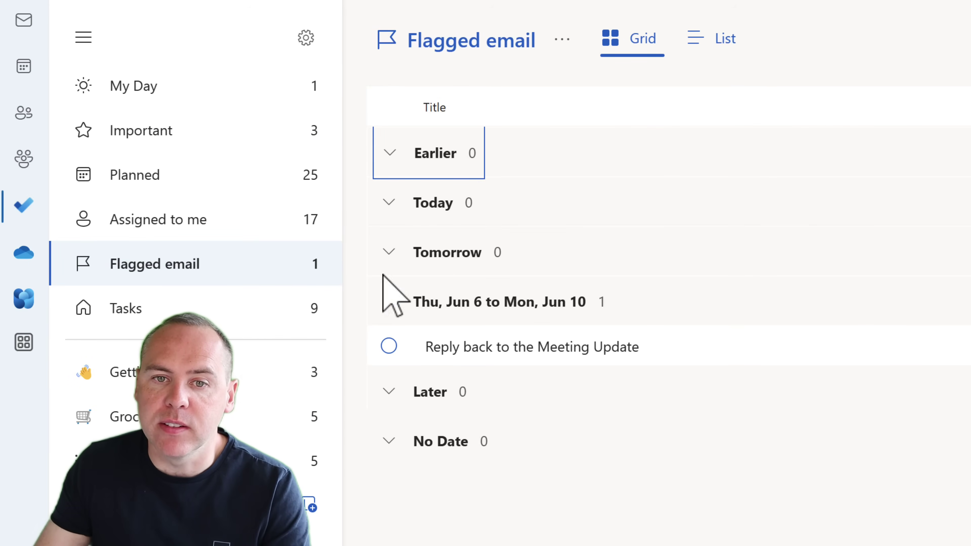
Show Flagged email tasks as a list and preview the 'Reply back to the Meeting Update' details
{"action": "left_click", "coordinate": [722, 46]}
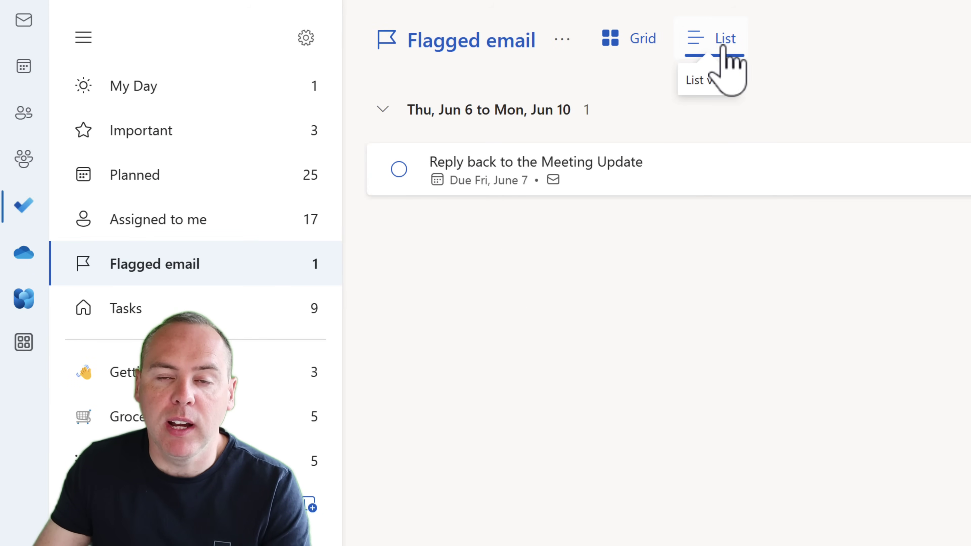
{"action": "left_click", "coordinate": [629, 168]}
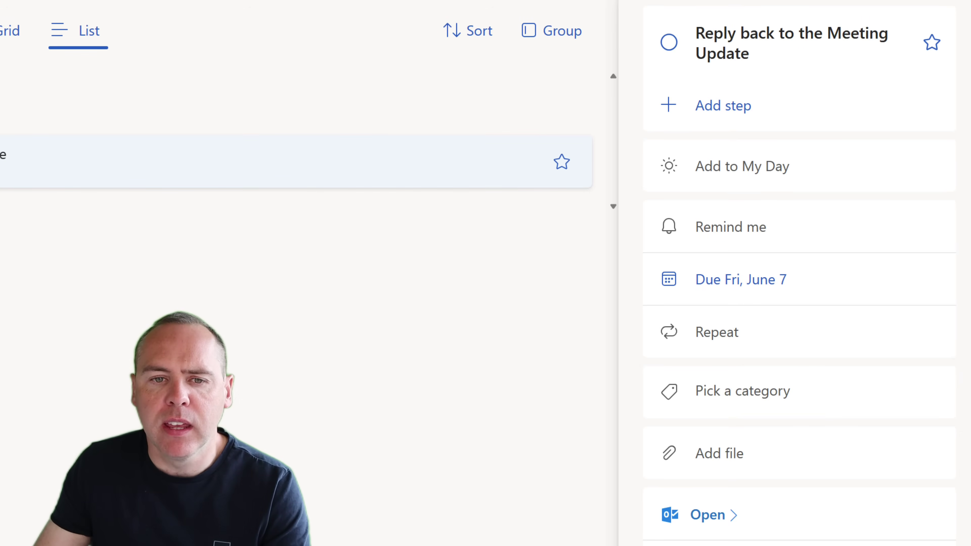
{"action": "key", "text": "Escape"}
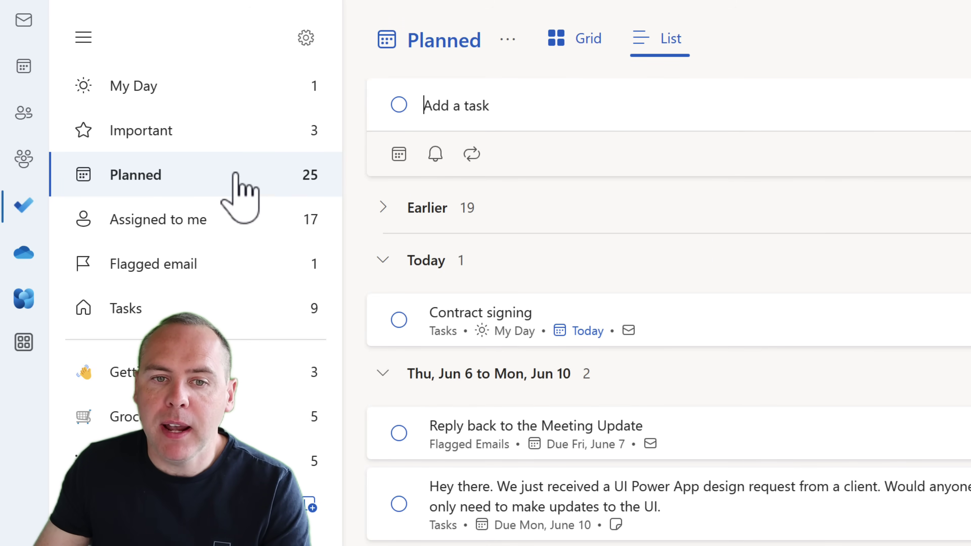
{"action": "left_click", "coordinate": [228, 222]}
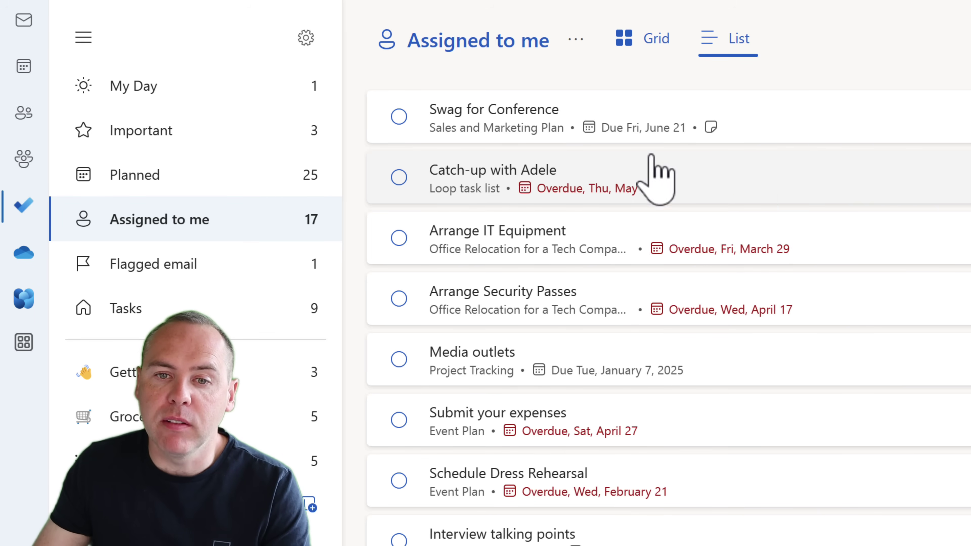
{"action": "left_click", "coordinate": [507, 129]}
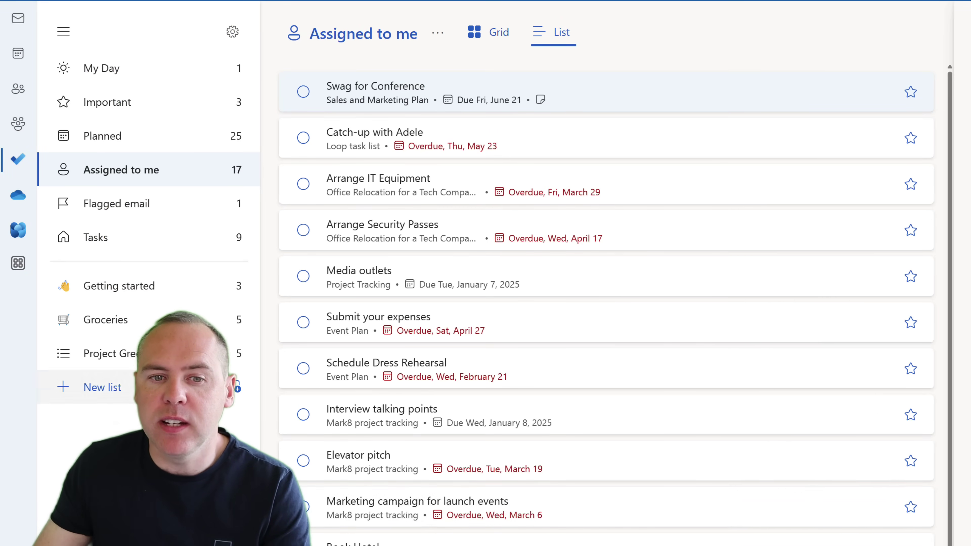
Check the Important list, then open My Day and expand and collapse its Completed tasks
{"action": "left_click", "coordinate": [136, 130]}
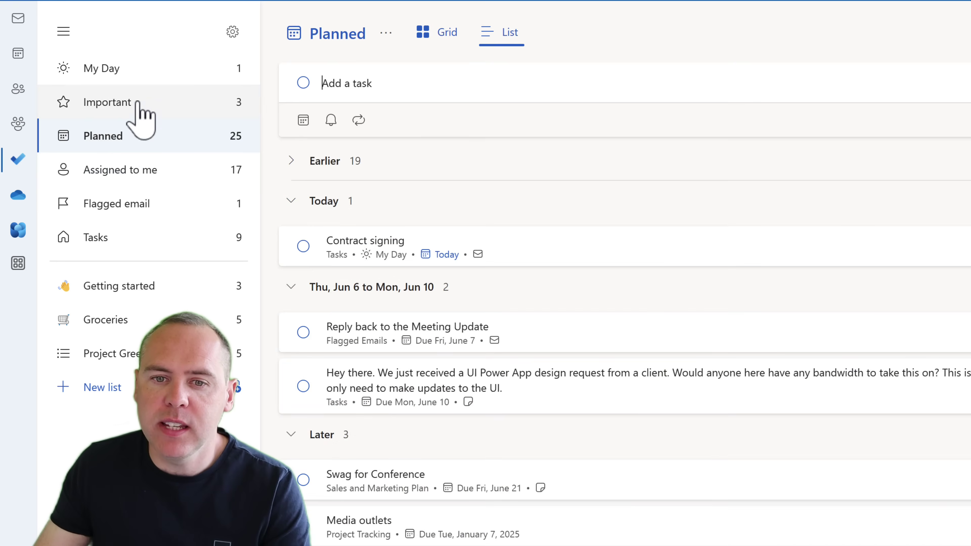
{"action": "left_click", "coordinate": [136, 104]}
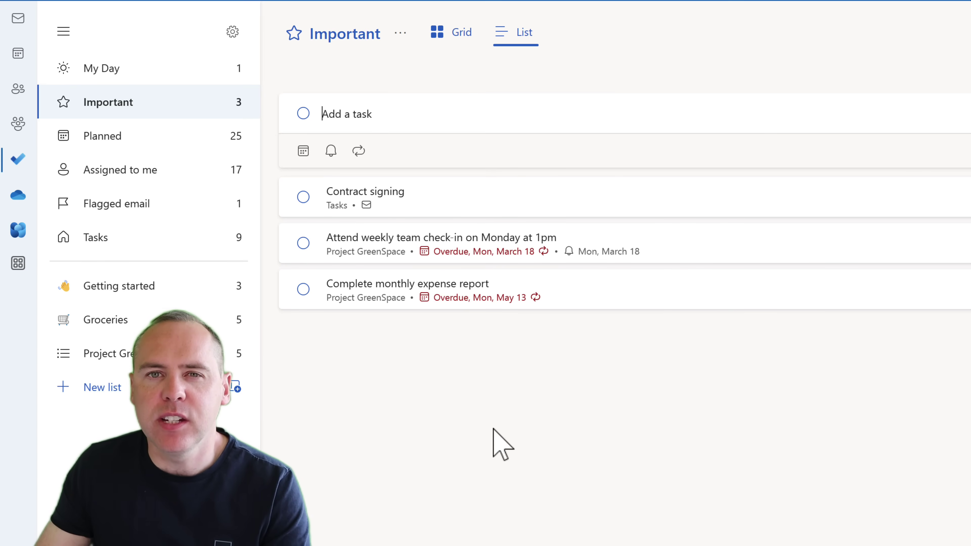
{"action": "left_click", "coordinate": [212, 77]}
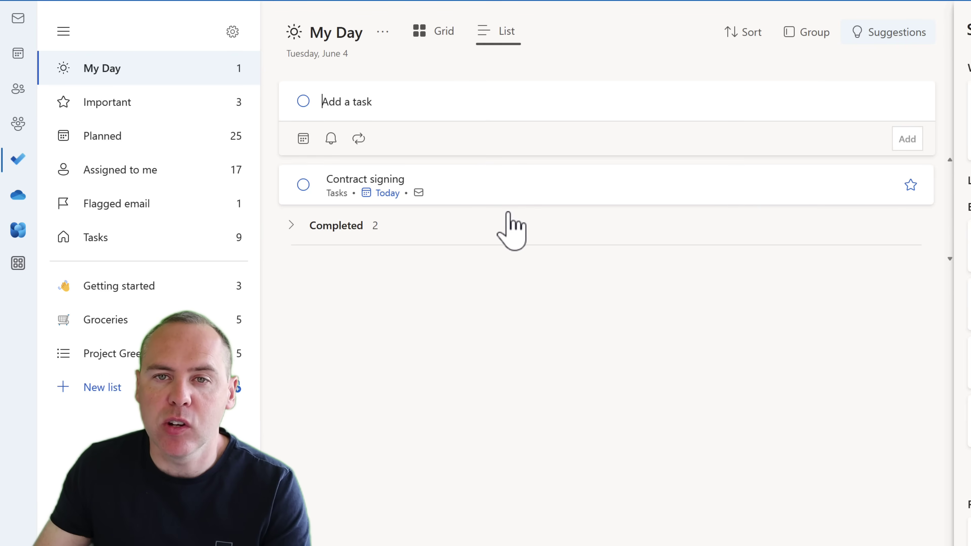
{"action": "left_click", "coordinate": [291, 225]}
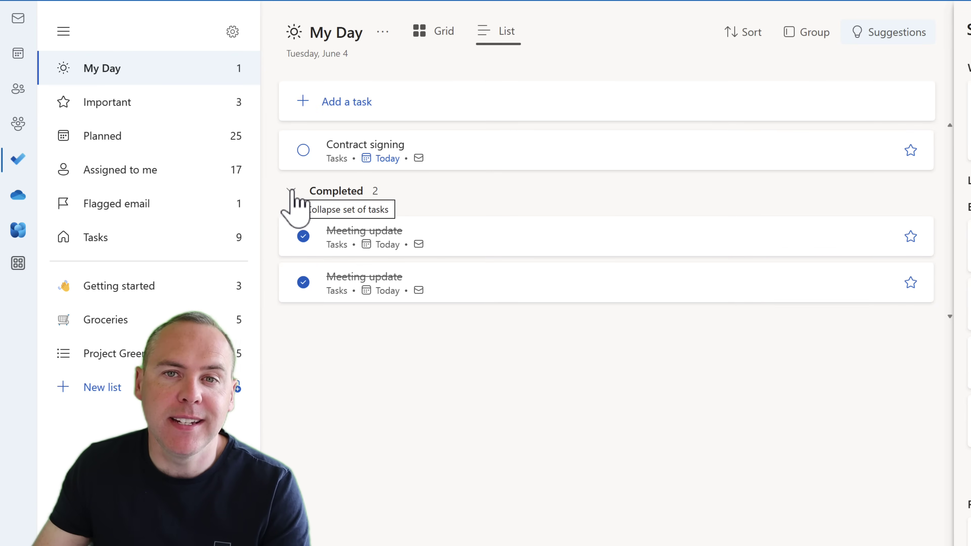
{"action": "left_click", "coordinate": [292, 191]}
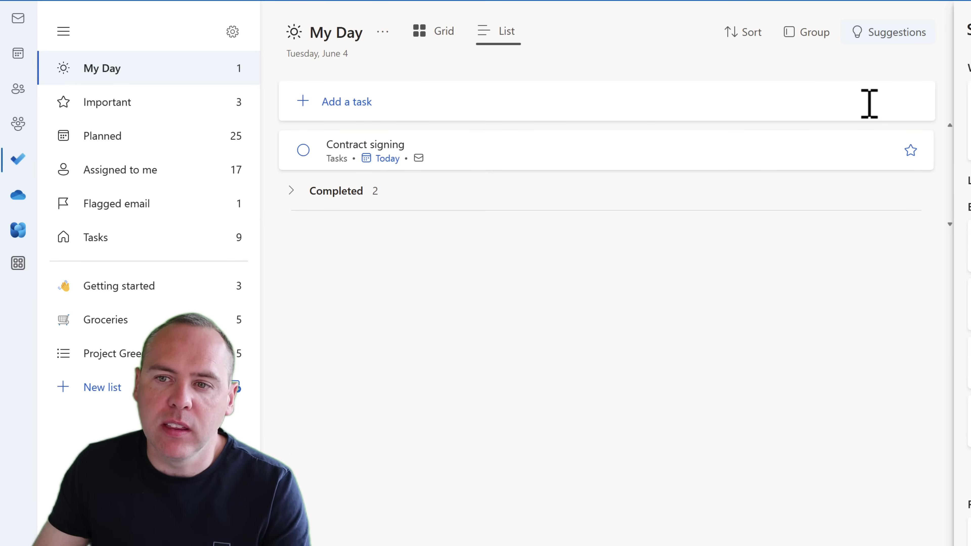
Add the weekly team check-in task from Suggestions to My Day
{"action": "left_click", "coordinate": [912, 38]}
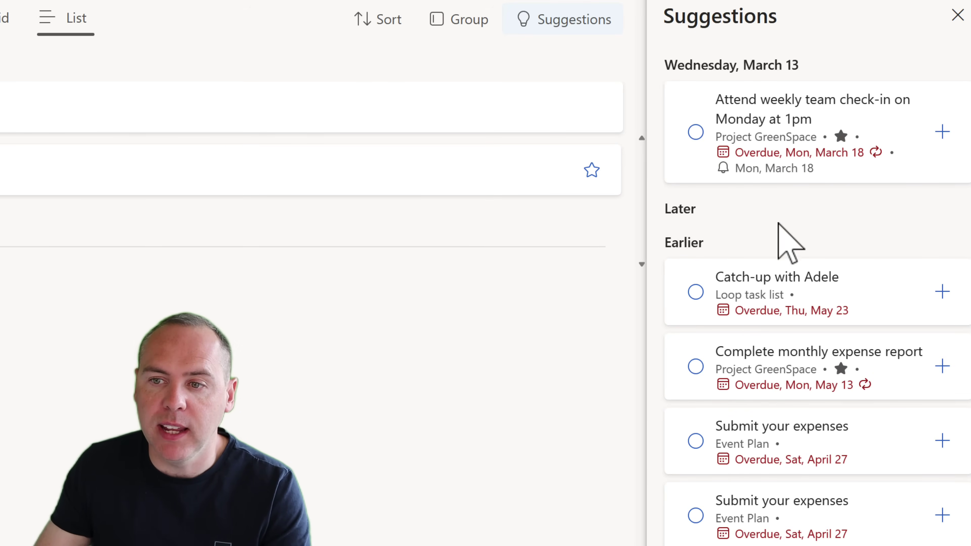
{"action": "left_click", "coordinate": [942, 132]}
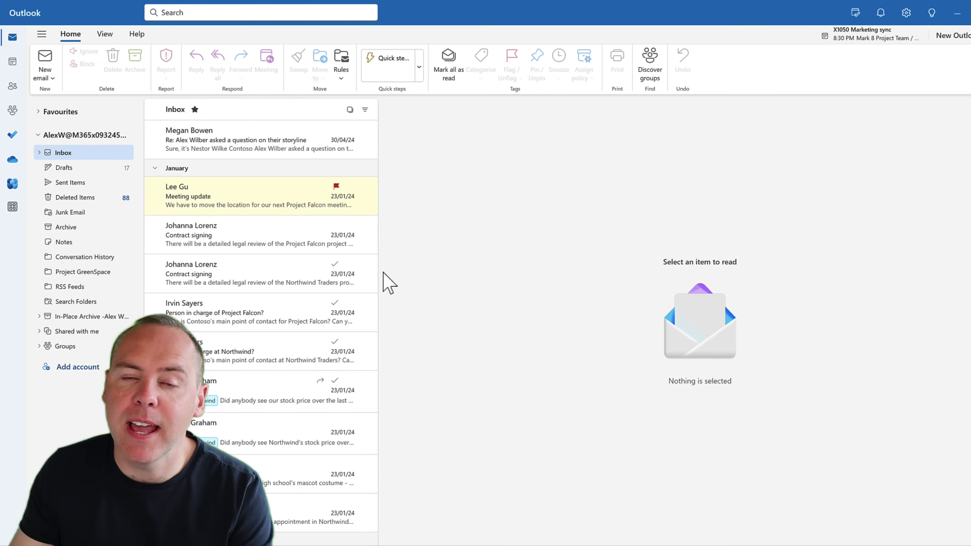
Add a task to speak with a colleague about the Finance Invoice, due next week
{"action": "left_click", "coordinate": [13, 134]}
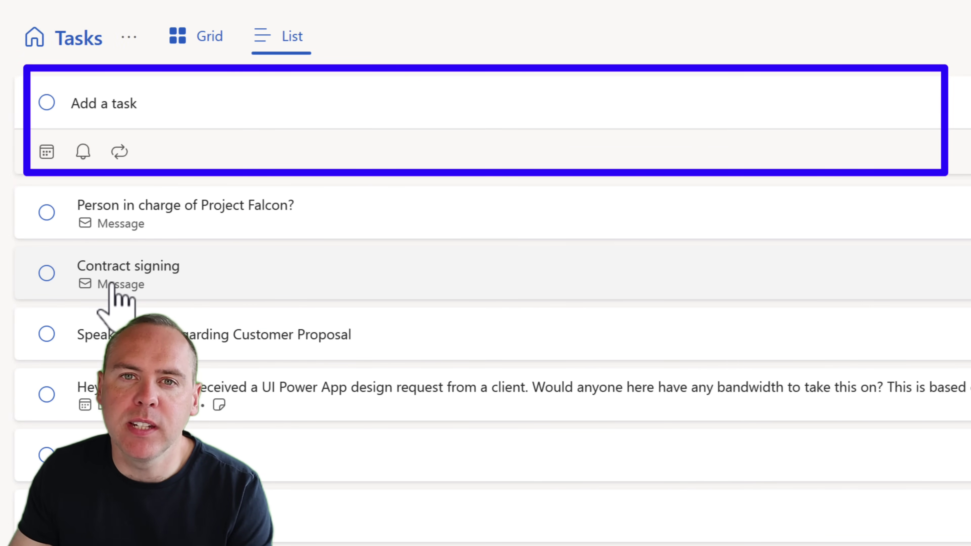
{"action": "type", "text": "Speak with Charlie on the Finance Invoice"}
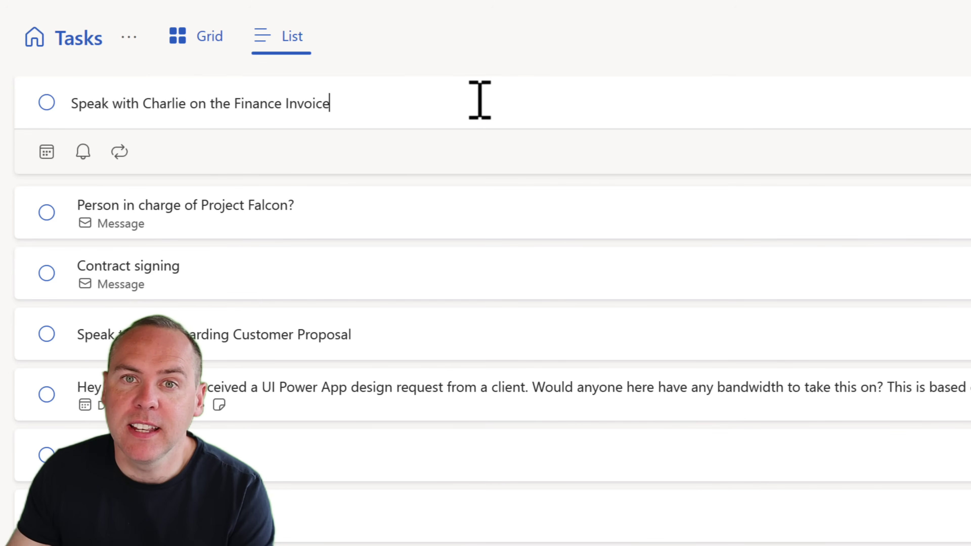
{"action": "left_click", "coordinate": [47, 153]}
{"action": "left_click", "coordinate": [42, 314]}
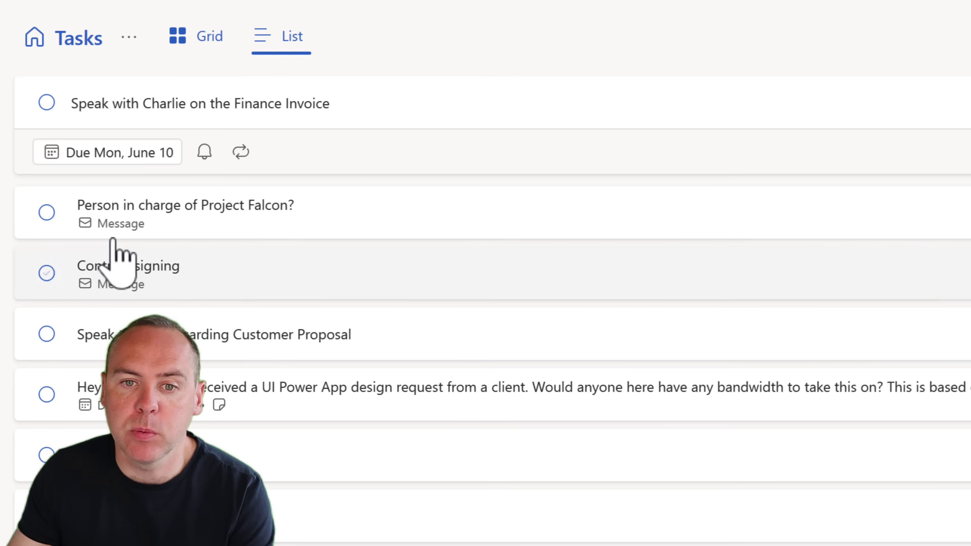
{"action": "left_click", "coordinate": [204, 152]}
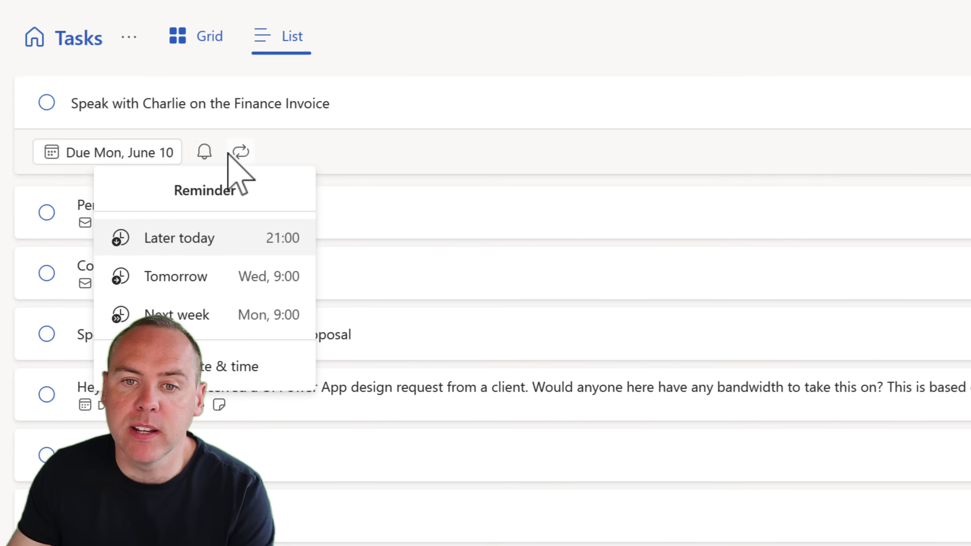
{"action": "left_click", "coordinate": [241, 152]}
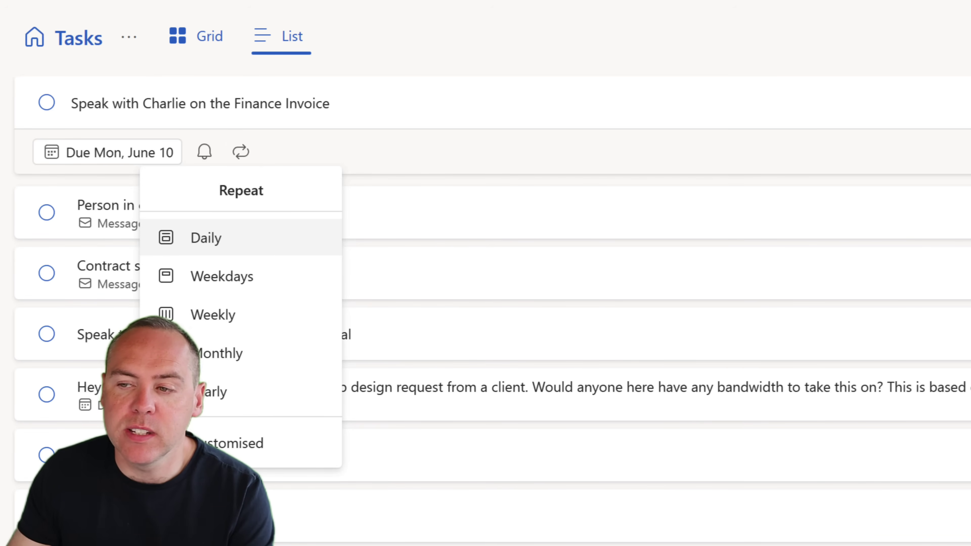
{"action": "left_click", "coordinate": [916, 58]}
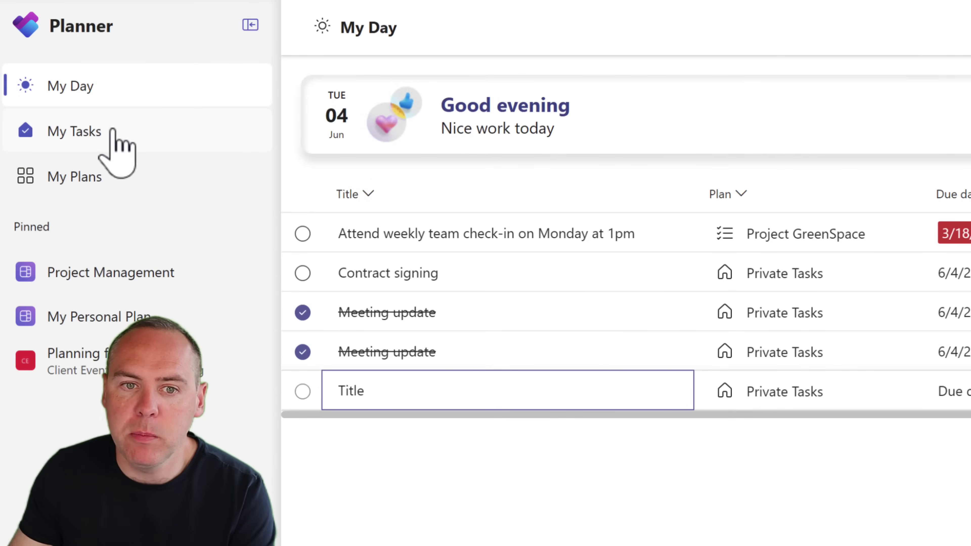
Filter Planner's My Tasks to Private tasks and open the finance invoice task's details
{"action": "left_click", "coordinate": [114, 132]}
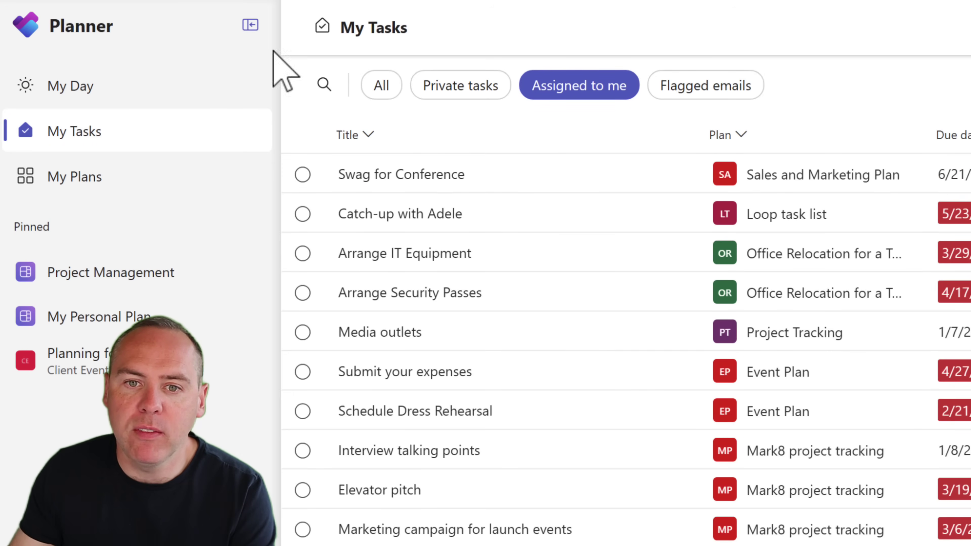
{"action": "left_click", "coordinate": [462, 90]}
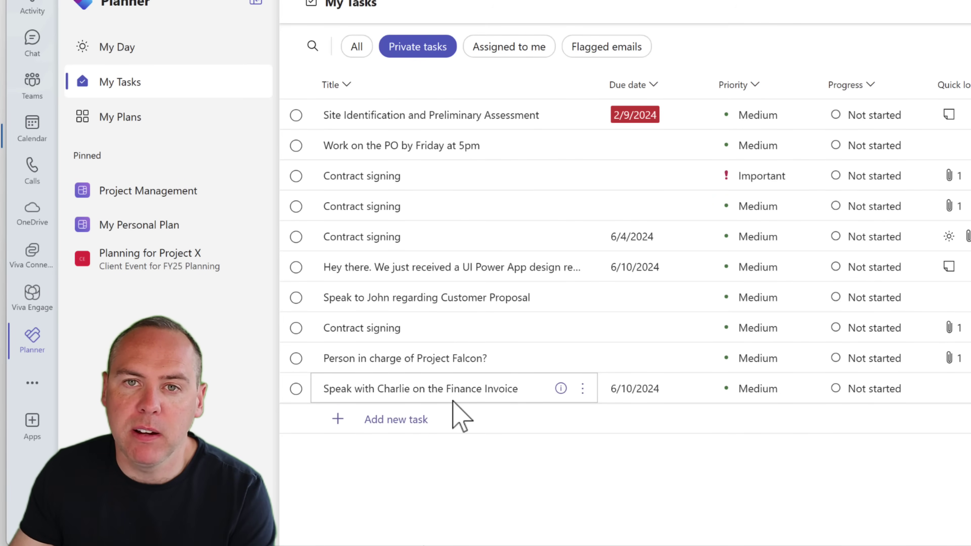
{"action": "left_click", "coordinate": [561, 388]}
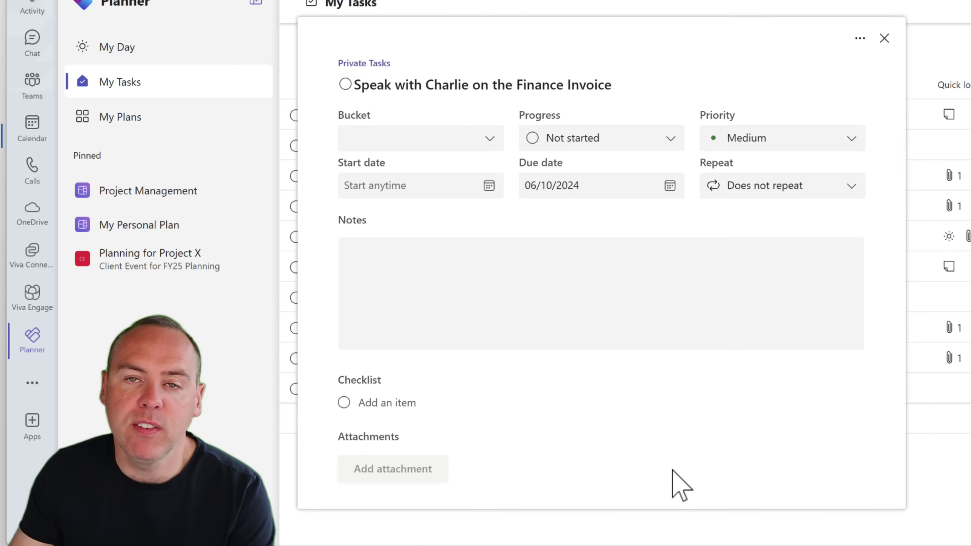